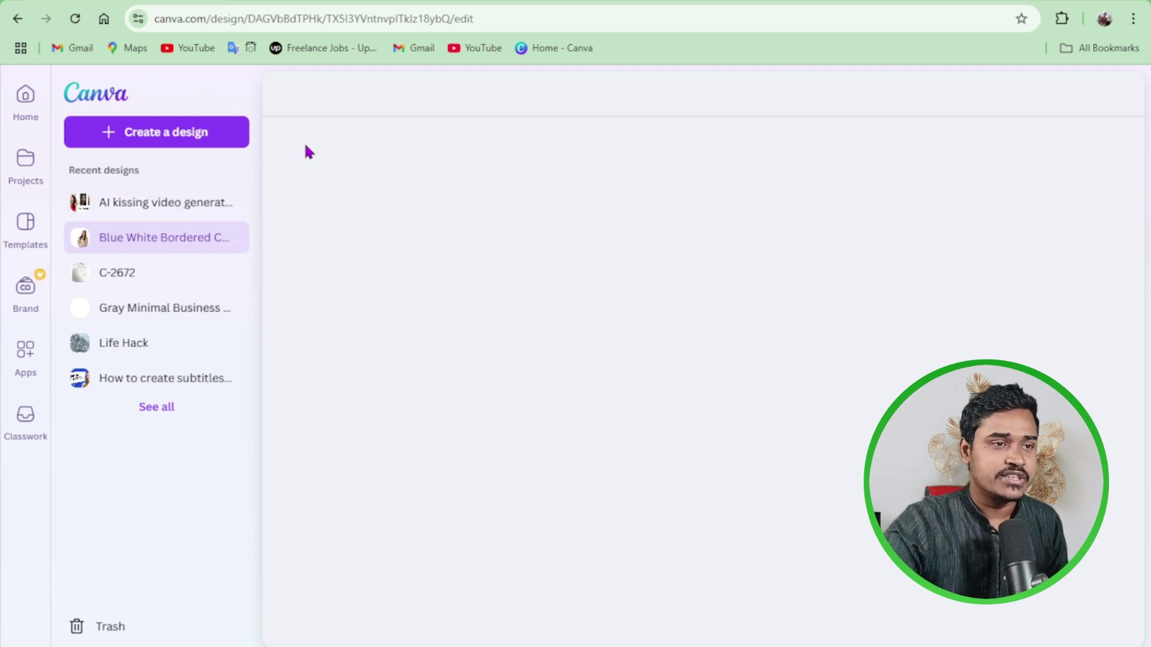
Step: Open the Blue White Bordered certificate design and search Elements for 'male' photos only
{"action": "left_click", "coordinate": [128, 236]}
{"action": "type", "text": "ma"}
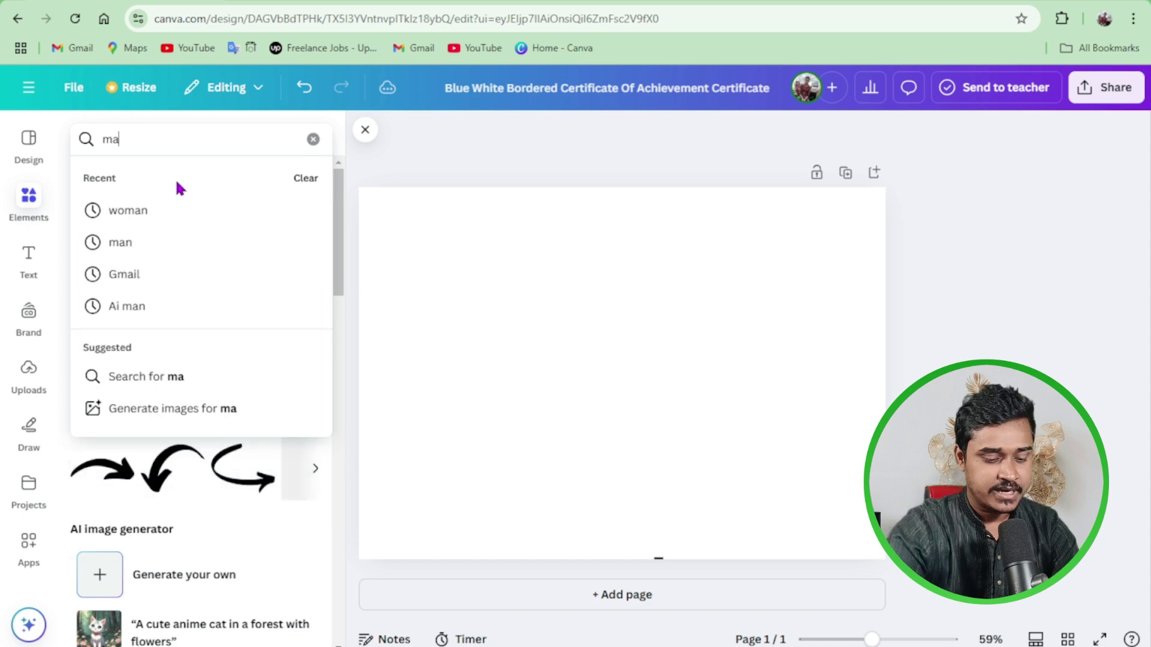
{"action": "type", "text": "le"}
{"action": "key", "text": "Return"}
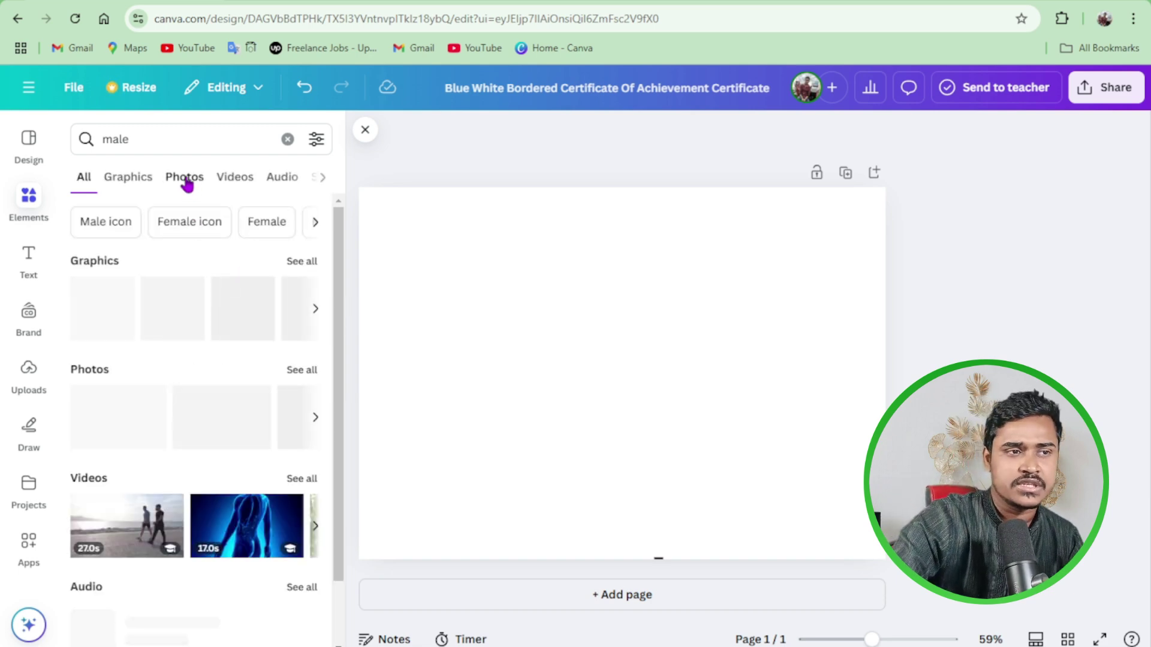
{"action": "left_click", "coordinate": [186, 180]}
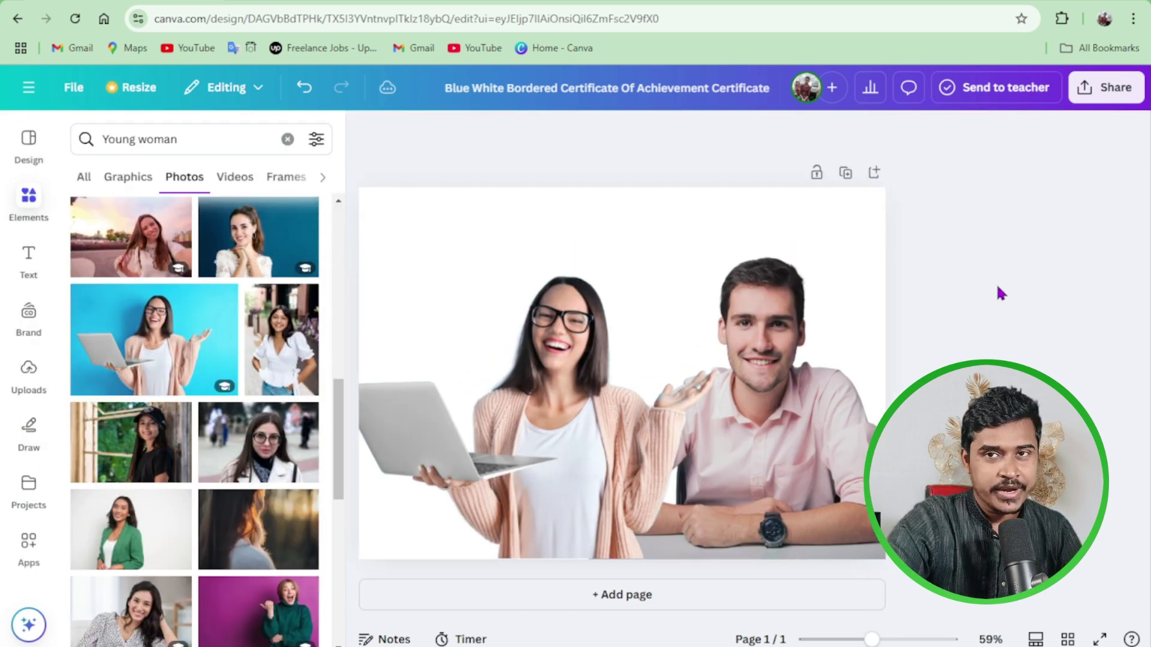
Step: Download the two-person design as a PNG via Share and dismiss the download notice
{"action": "left_click", "coordinate": [1106, 87]}
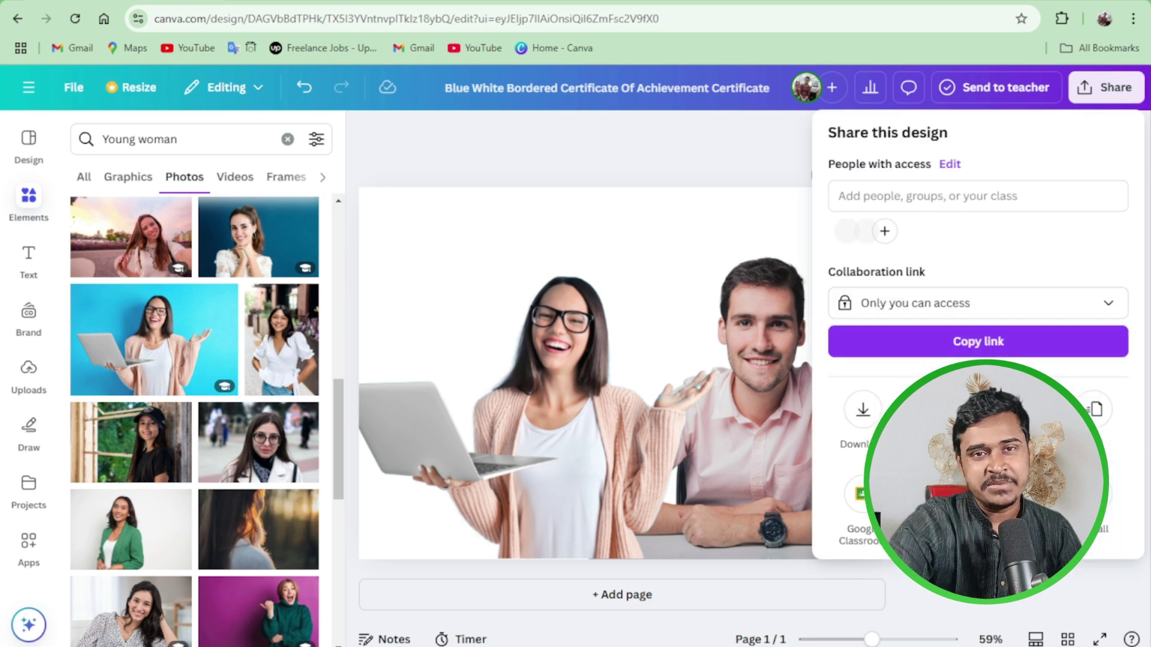
{"action": "left_click", "coordinate": [866, 426]}
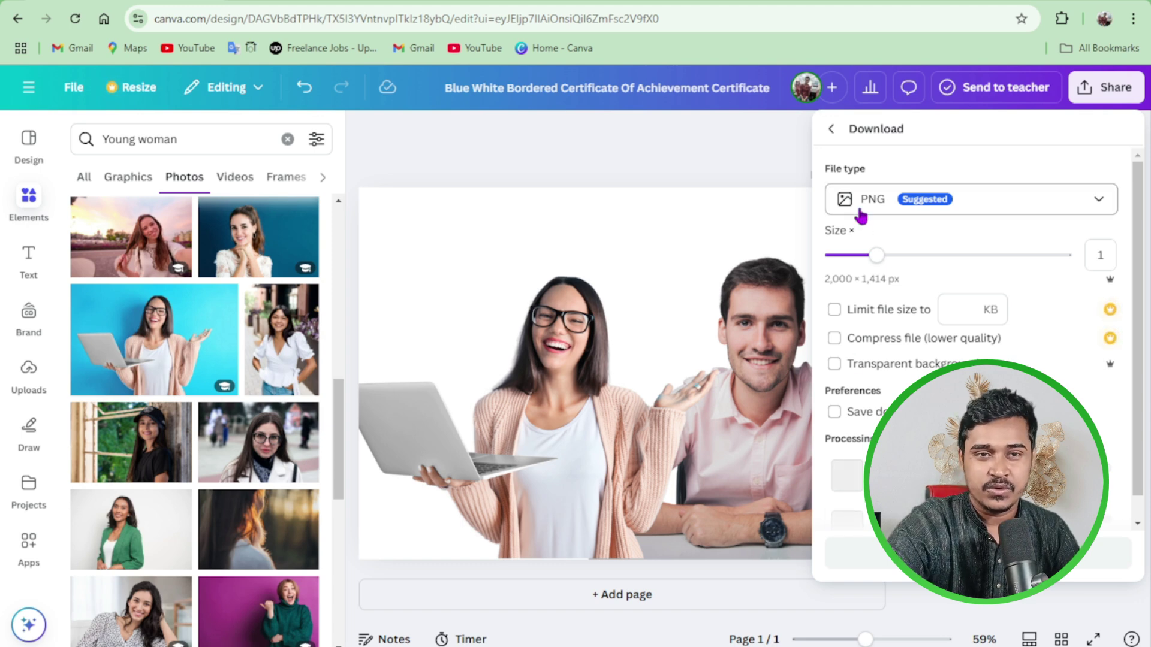
{"action": "left_click", "coordinate": [849, 446]}
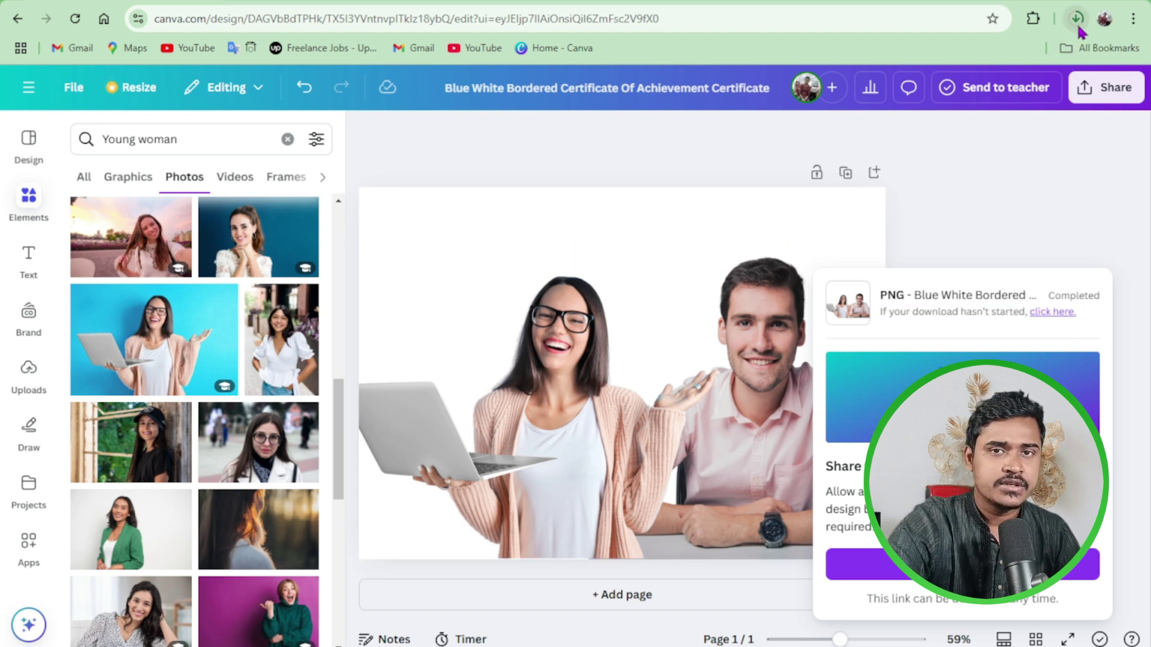
{"action": "left_click", "coordinate": [956, 190]}
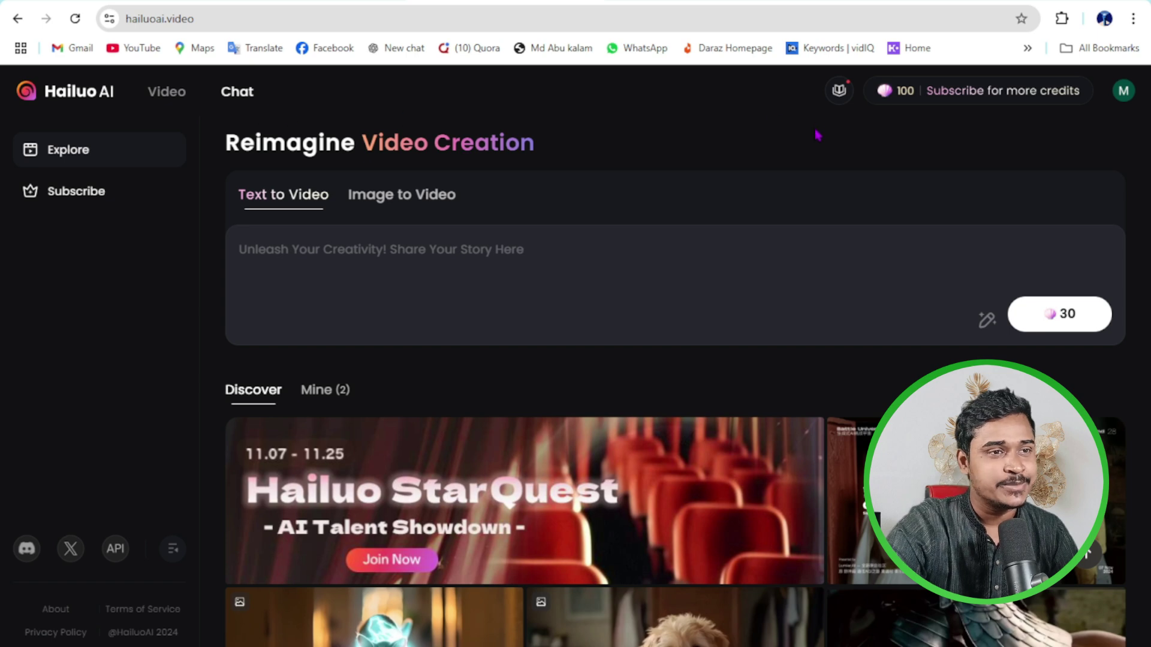
Step: Bookmark hailuoai.video and scroll through its Similarweb traffic stats before closing them
{"action": "left_click", "coordinate": [1021, 19]}
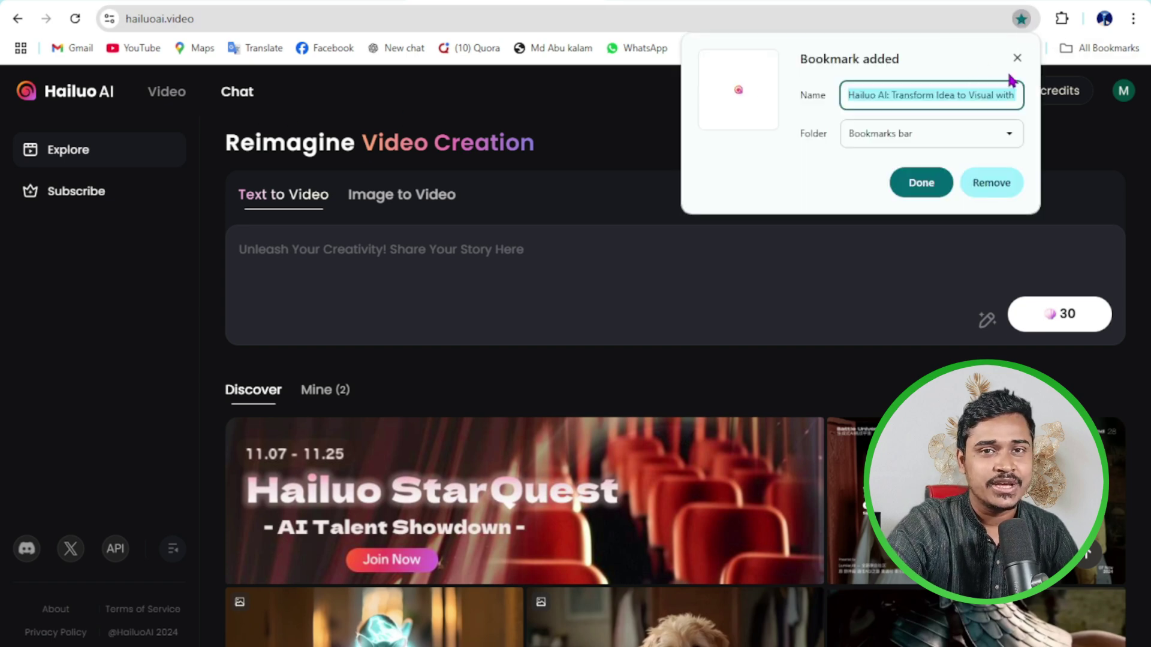
{"action": "left_click", "coordinate": [1061, 18]}
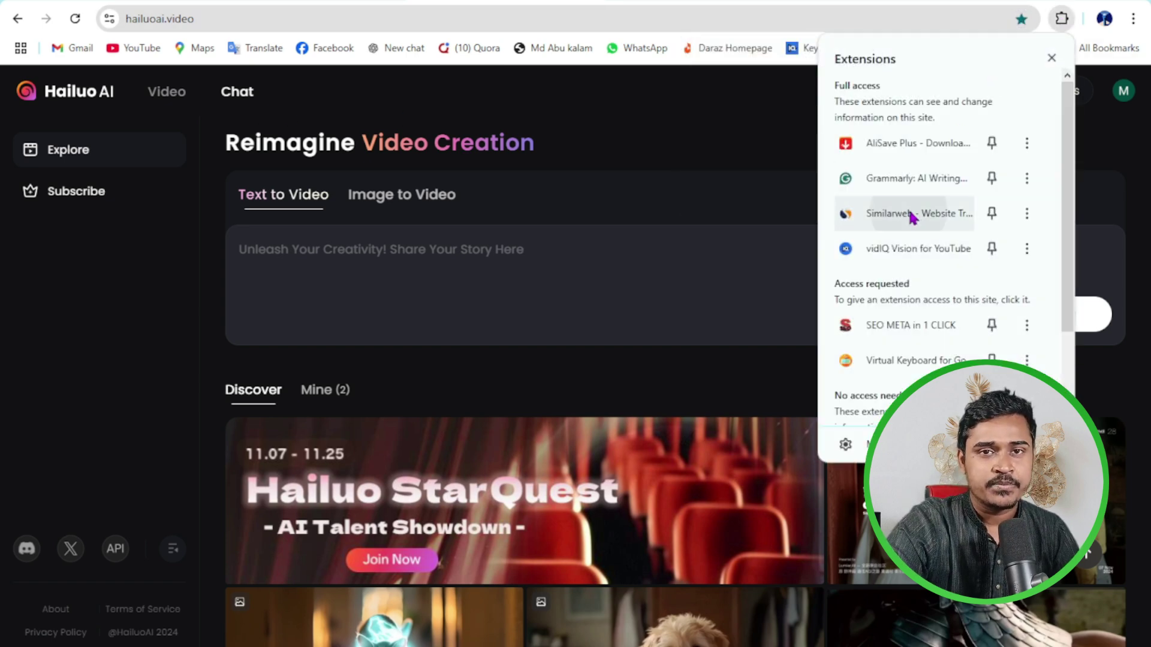
{"action": "left_click", "coordinate": [912, 218]}
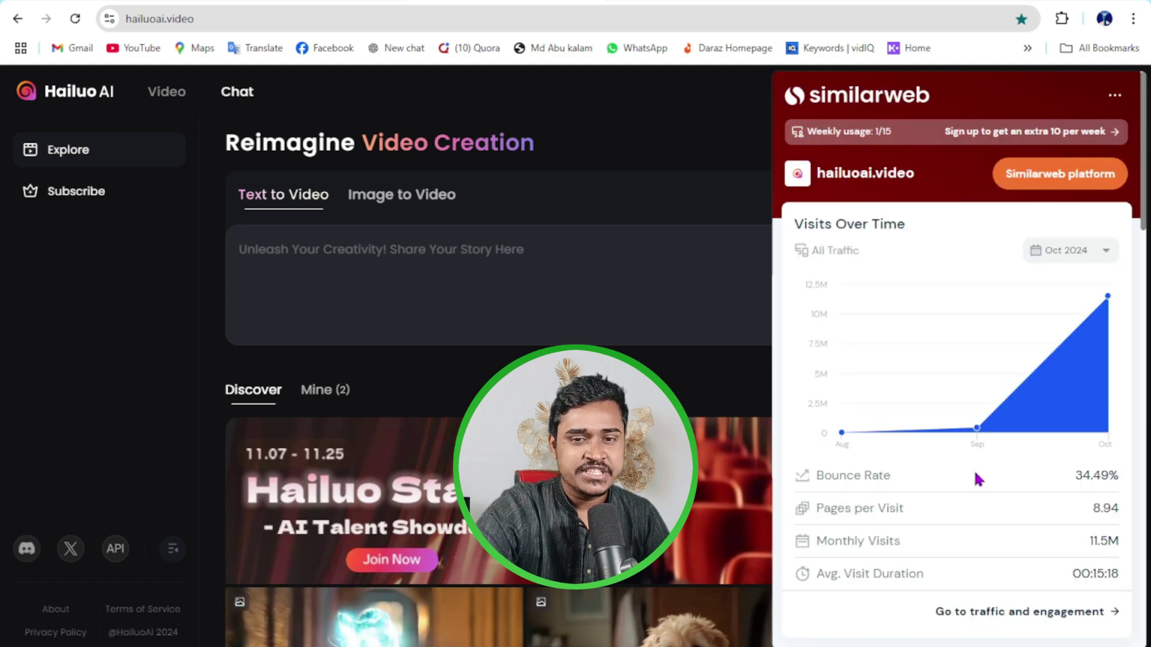
{"action": "scroll", "coordinate": [1009, 527], "scroll_direction": "down", "scroll_amount": 3}
{"action": "scroll", "coordinate": [1007, 533], "scroll_direction": "down", "scroll_amount": 1}
{"action": "scroll", "coordinate": [1005, 541], "scroll_direction": "down", "scroll_amount": 2}
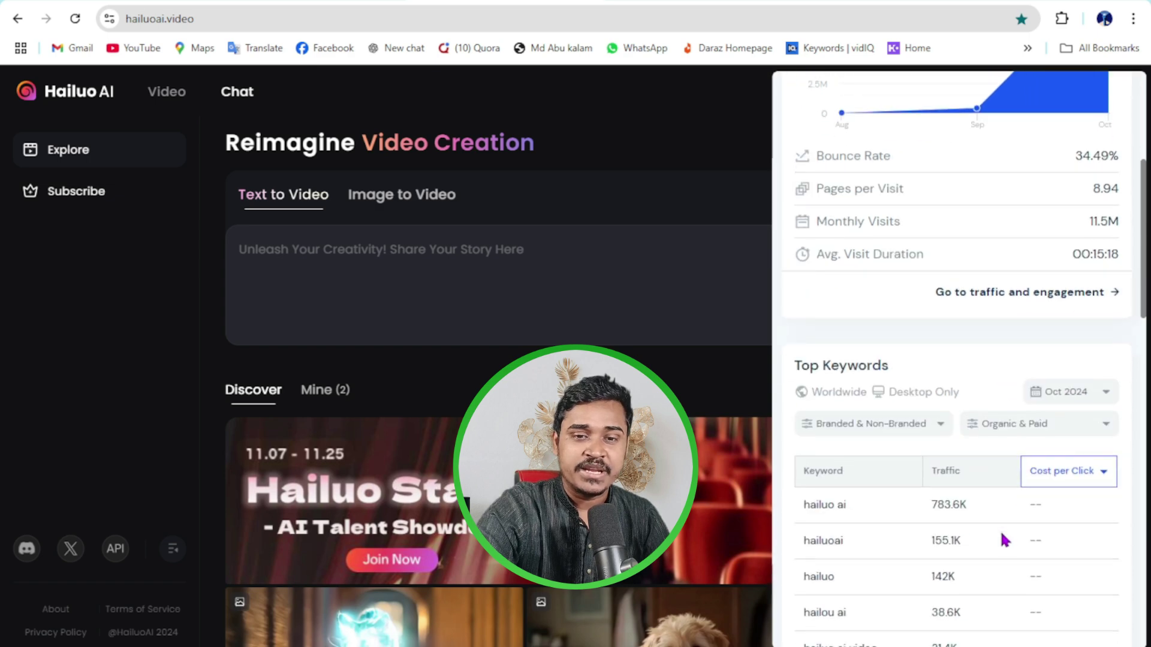
{"action": "scroll", "coordinate": [1002, 538], "scroll_direction": "down", "scroll_amount": 5}
{"action": "scroll", "coordinate": [980, 515], "scroll_direction": "down", "scroll_amount": 2}
{"action": "scroll", "coordinate": [941, 477], "scroll_direction": "down", "scroll_amount": 1}
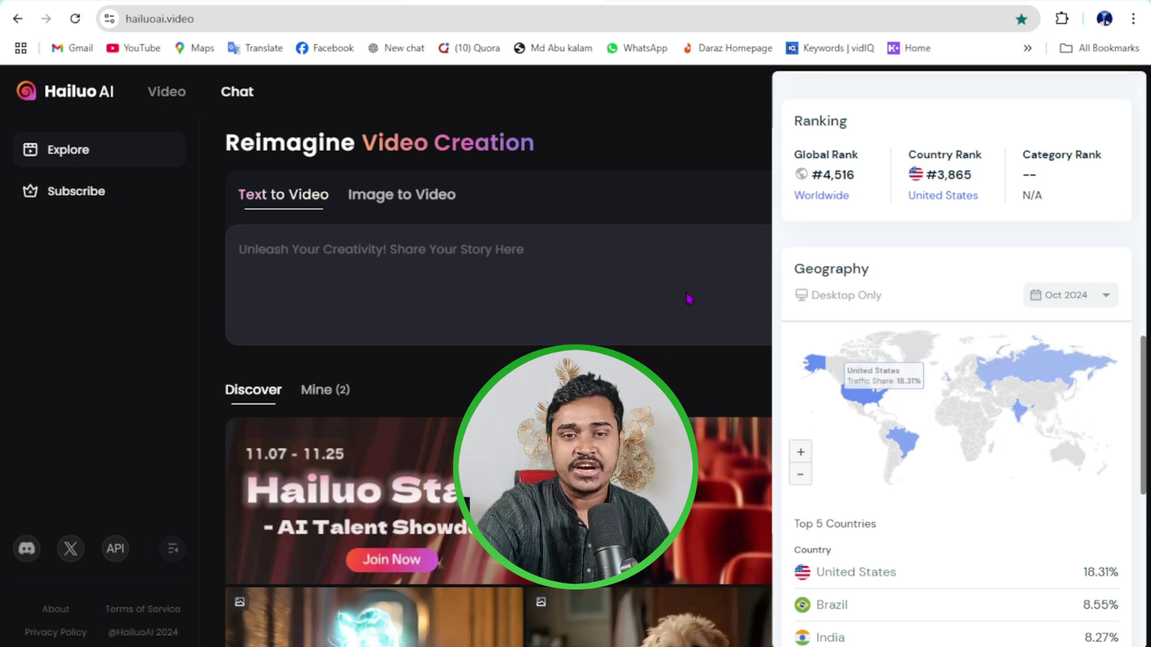
{"action": "left_click", "coordinate": [680, 268]}
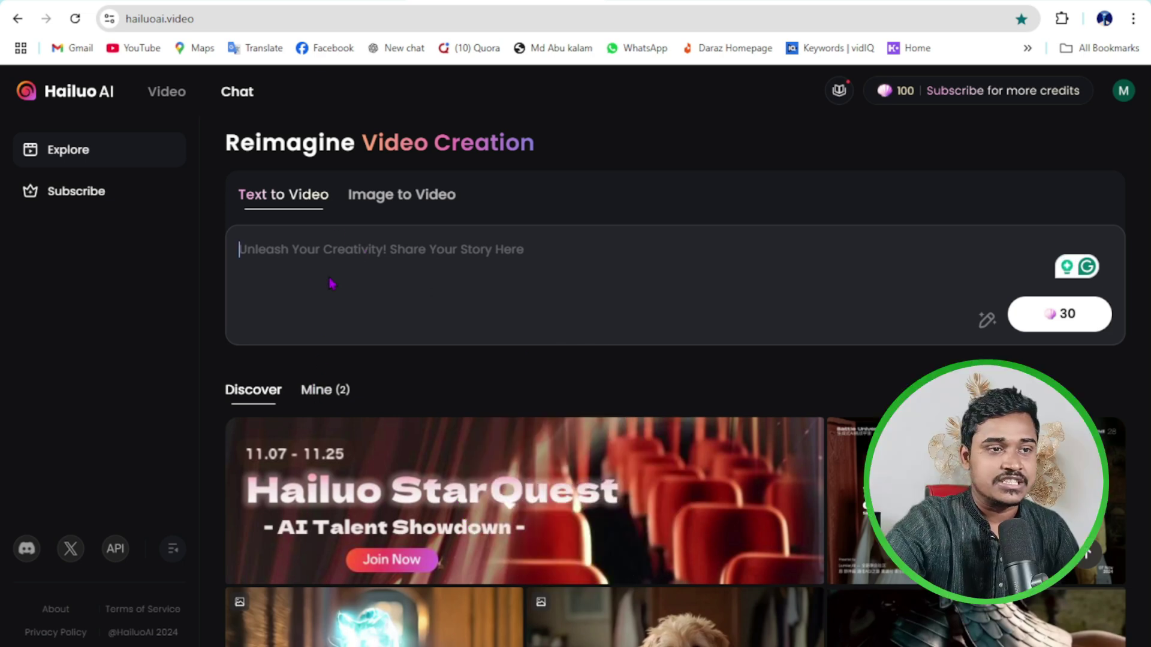
Step: In Image to Video, upload the newest certificate PNG and start typing the prompt 'each person'
{"action": "left_click", "coordinate": [396, 203]}
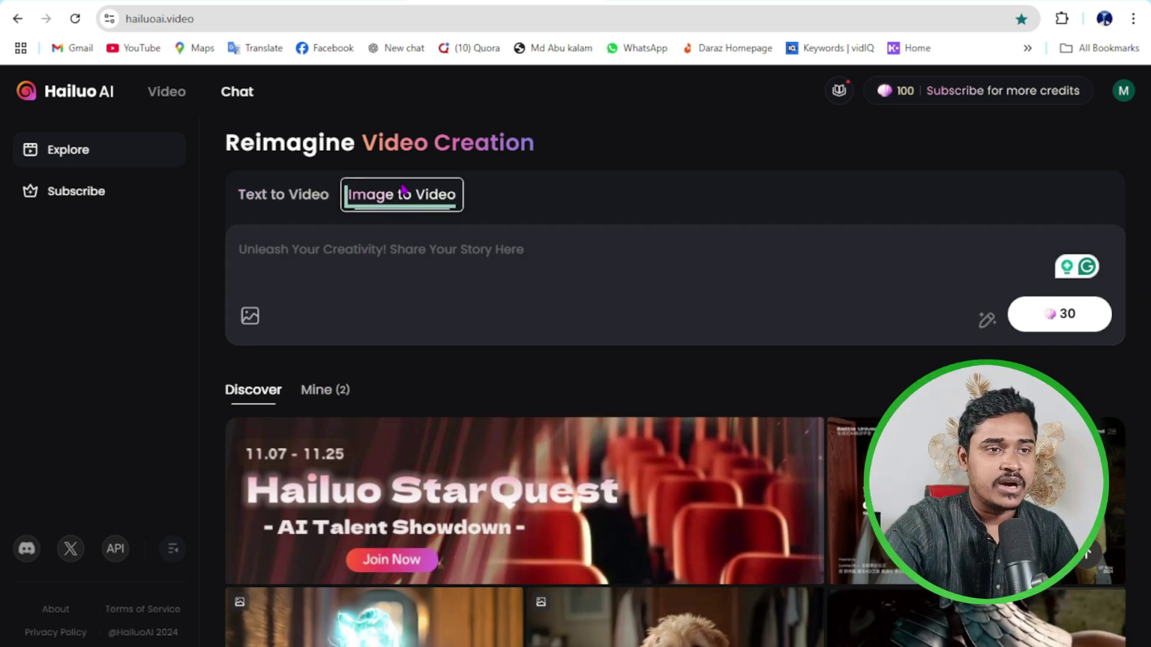
{"action": "left_click", "coordinate": [249, 318]}
{"action": "left_click", "coordinate": [249, 90]}
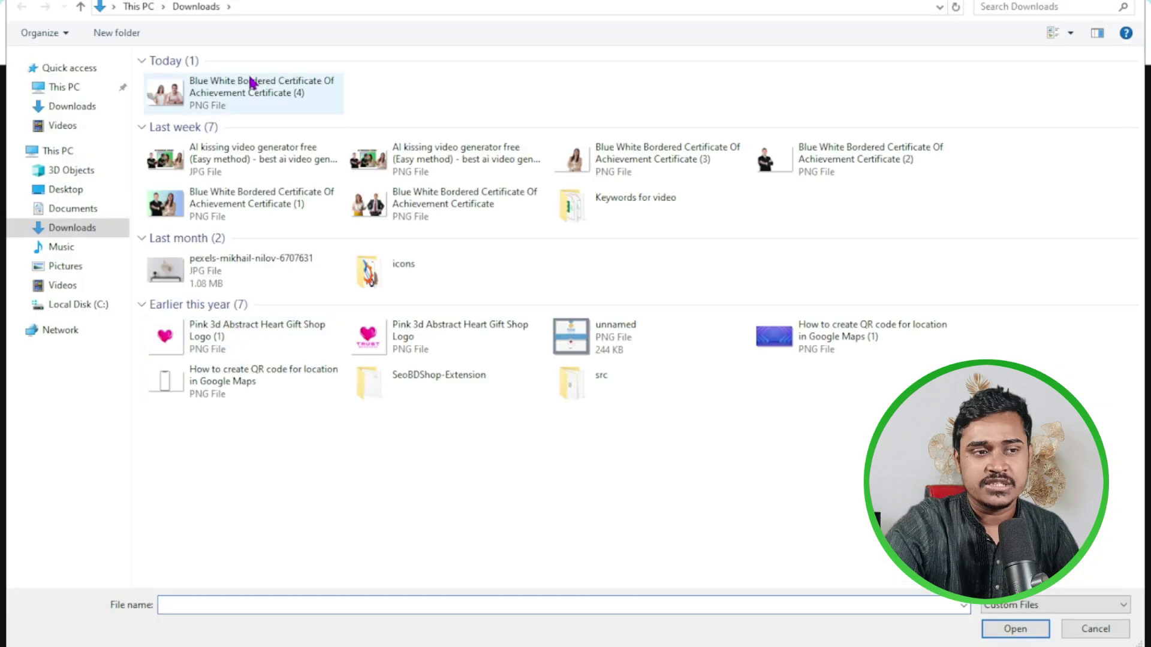
{"action": "left_click", "coordinate": [1016, 627]}
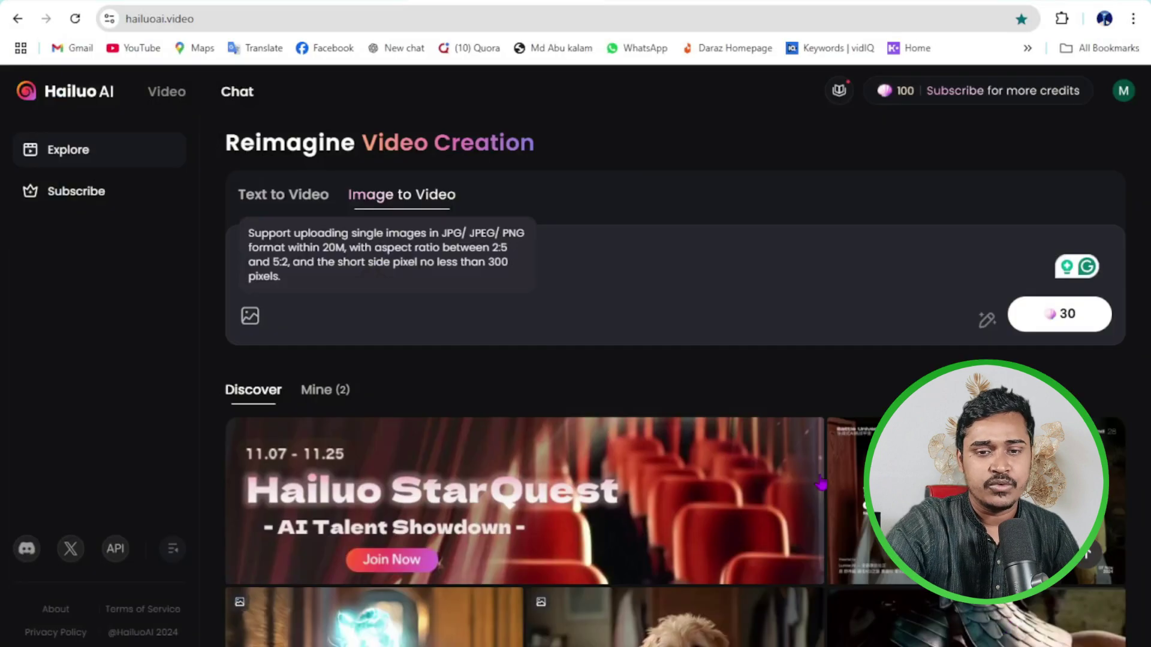
{"action": "left_click", "coordinate": [359, 262]}
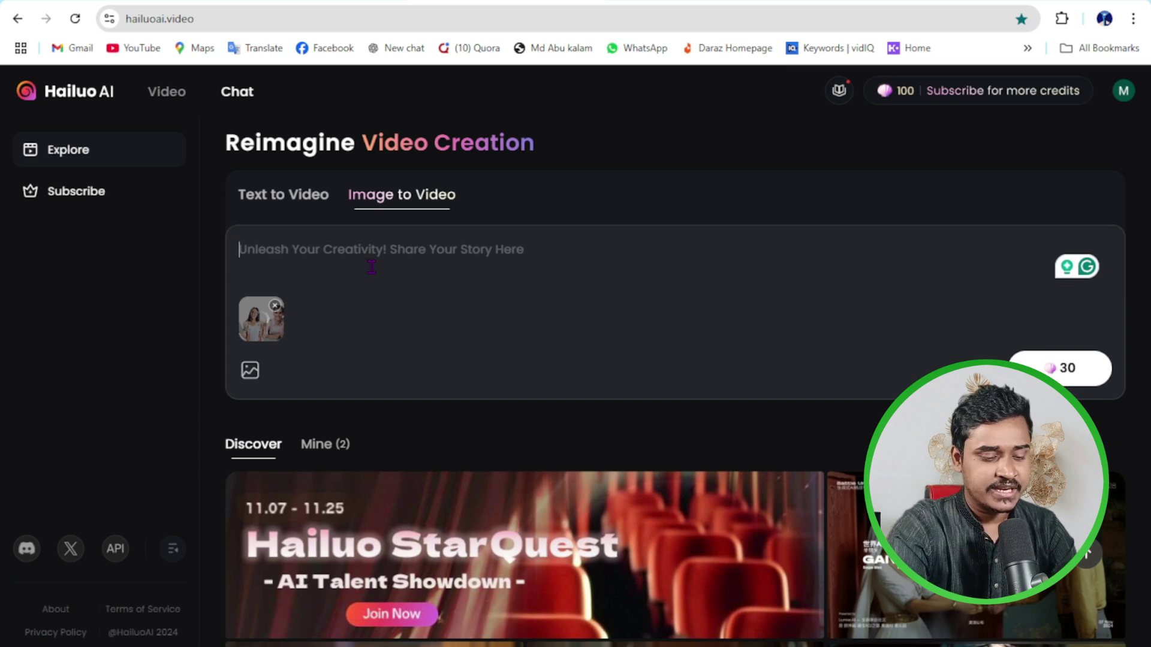
{"action": "type", "text": "each person"}
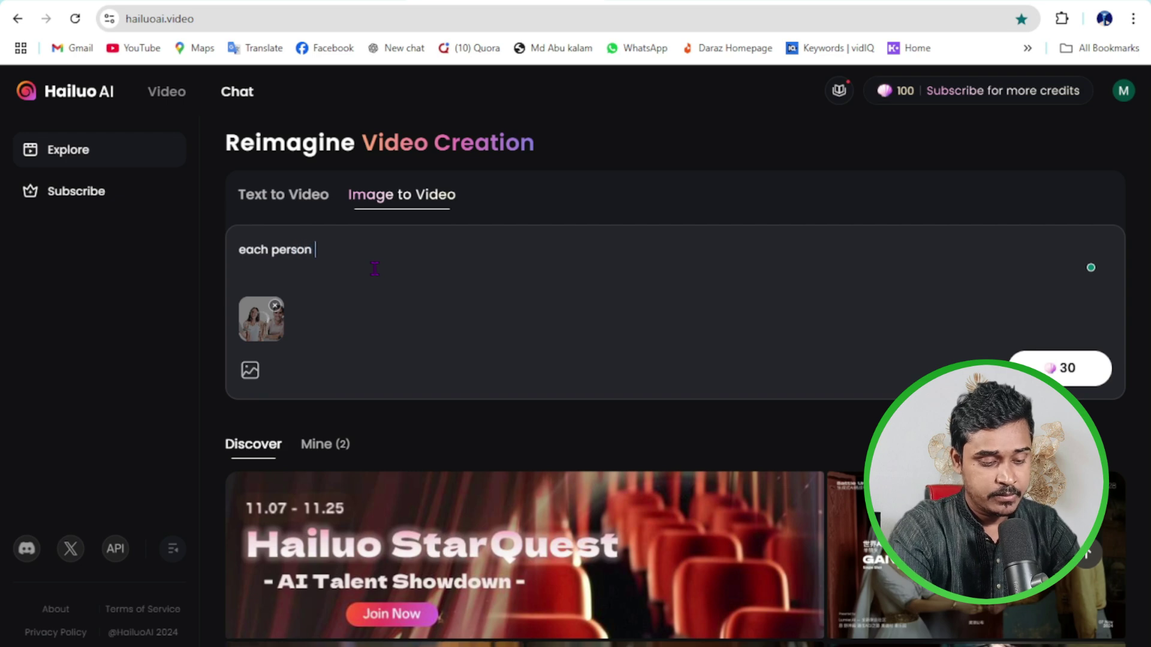
{"action": "type", "text": "ing others"}
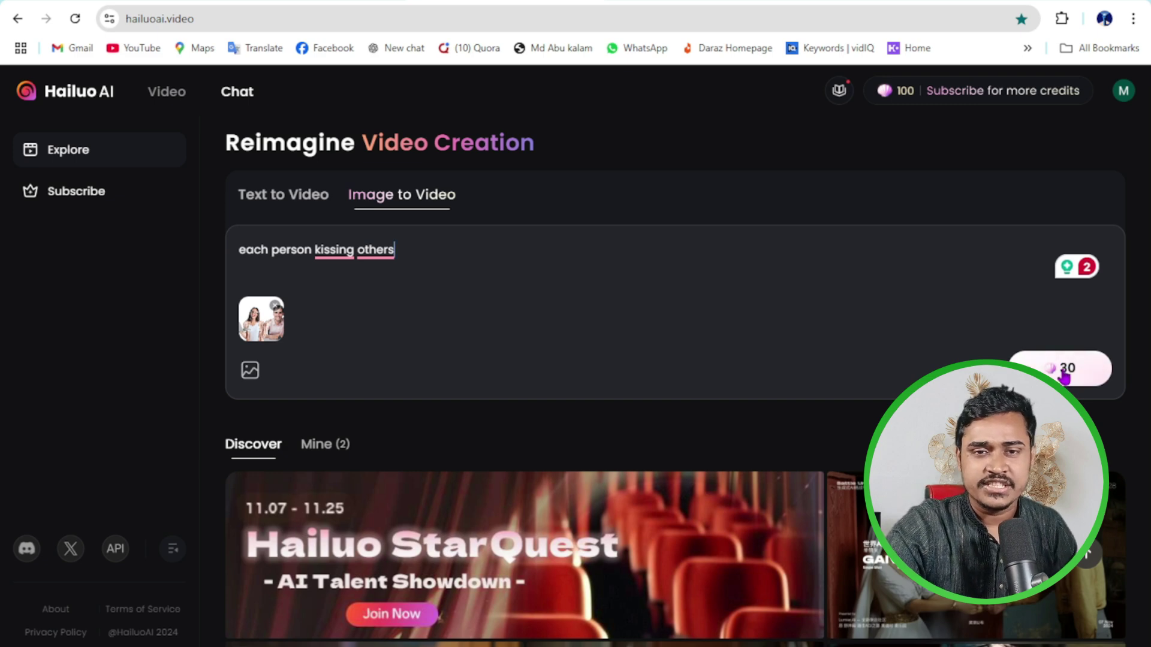
Step: Generate the video for 30 credits, then browse the subscription options for more credits
{"action": "left_click", "coordinate": [1064, 374]}
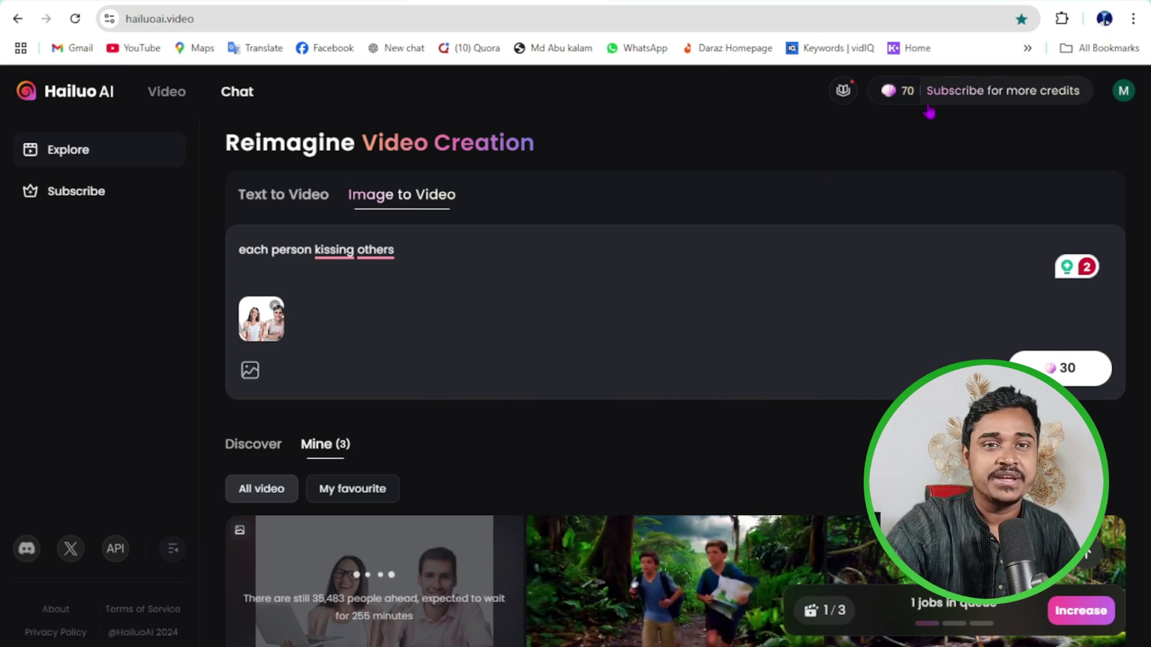
{"action": "left_click", "coordinate": [1052, 103]}
{"action": "scroll", "coordinate": [422, 426], "scroll_direction": "down", "scroll_amount": 4}
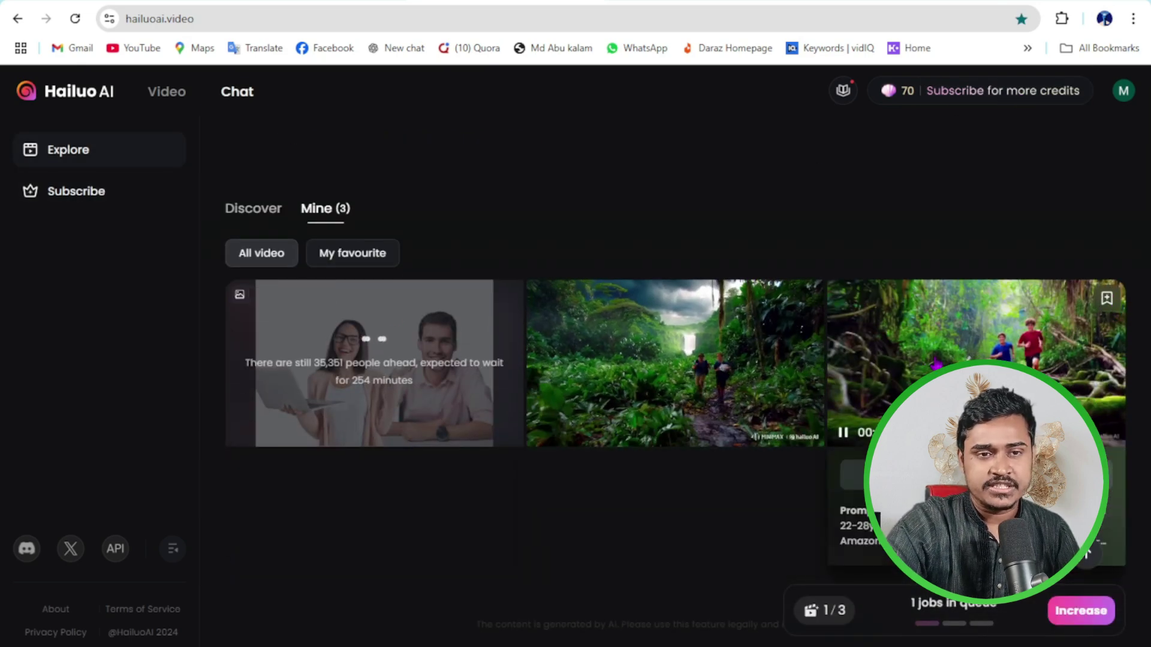
{"action": "mouse_move", "coordinate": [675, 576]}
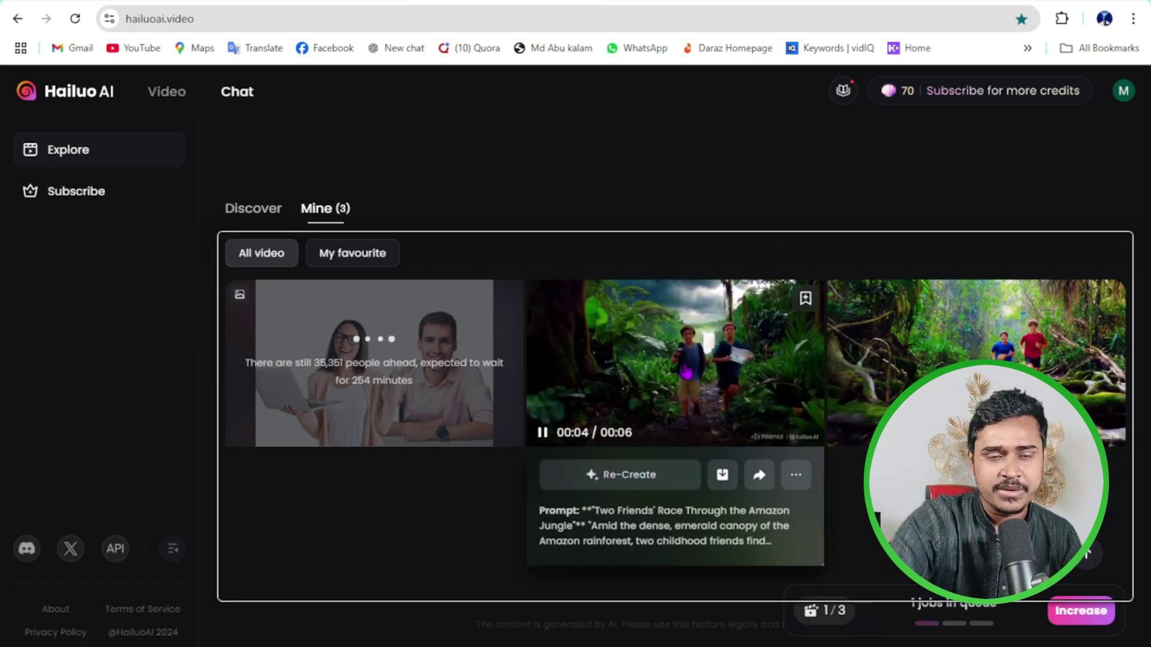
{"action": "left_click", "coordinate": [685, 373]}
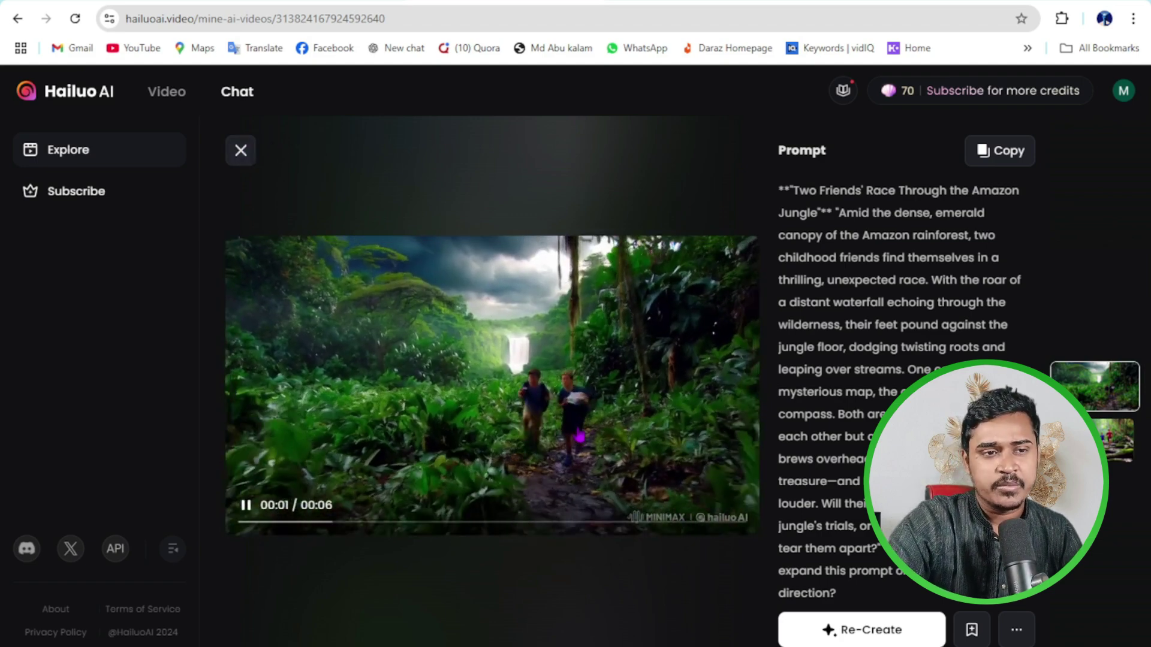
{"action": "left_click", "coordinate": [240, 150]}
{"action": "mouse_move", "coordinate": [674, 365]}
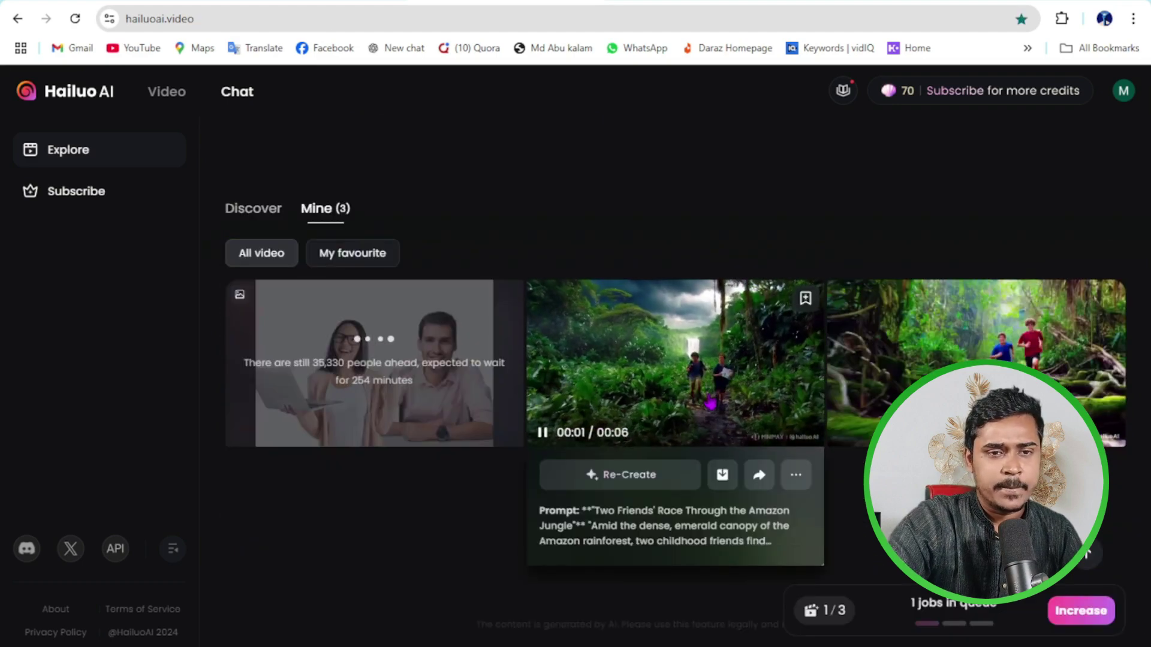
{"action": "left_click", "coordinate": [924, 349]}
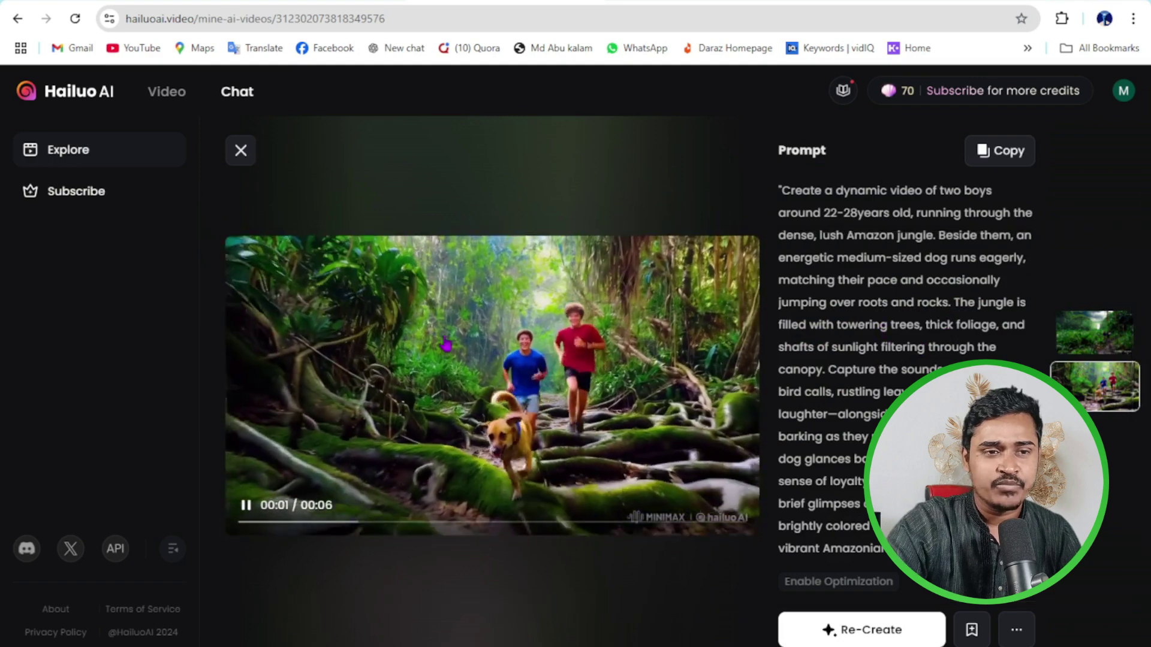
{"action": "left_click", "coordinate": [240, 151]}
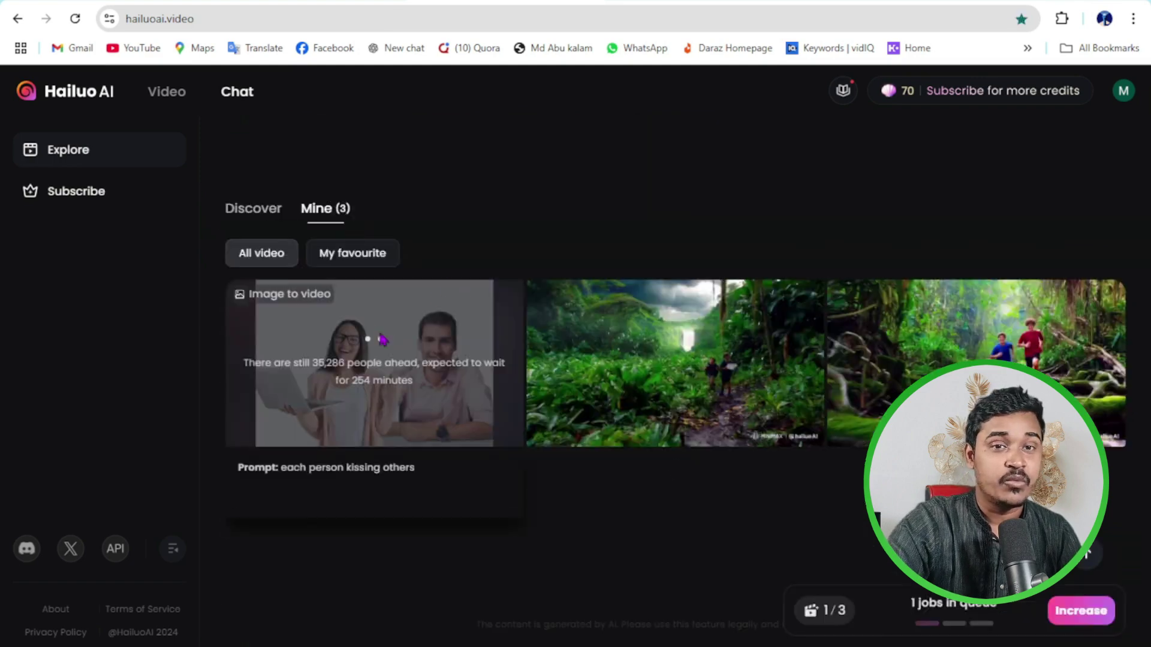